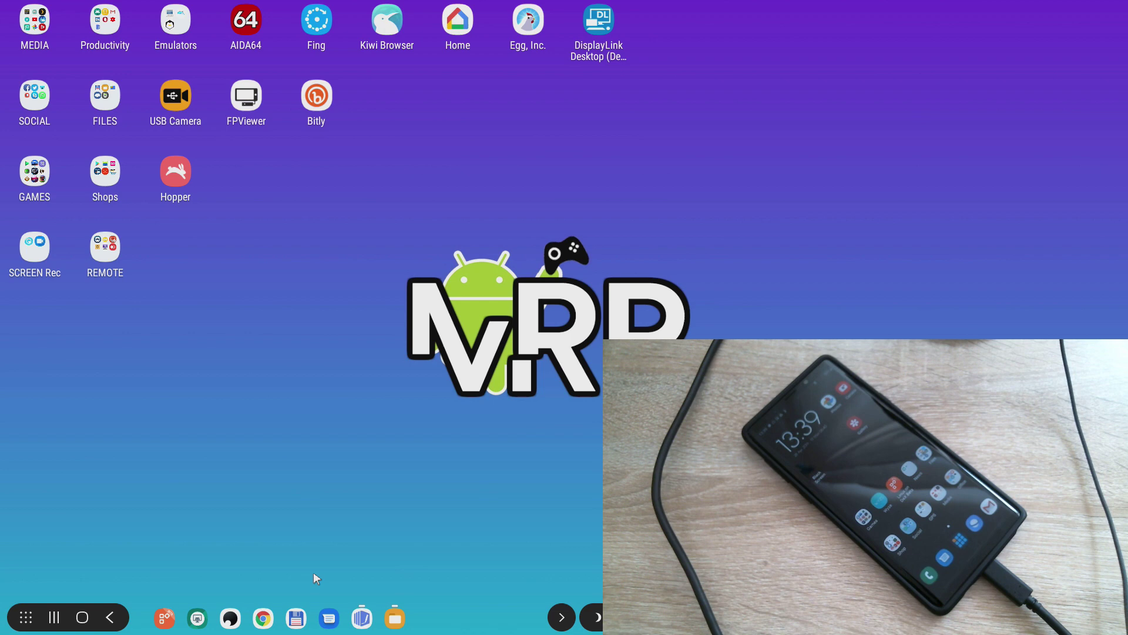
Open Document1 in Hancom Office Editor and select the greeting 'Hi Everyone,'.
click(362, 617)
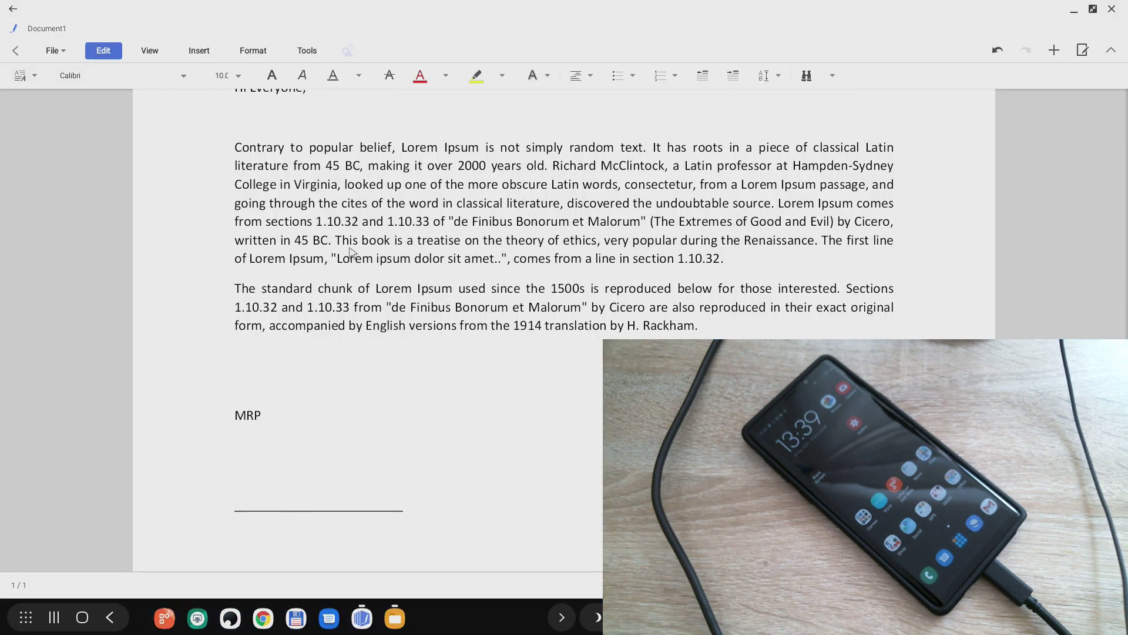
scroll(351, 253, up, 3)
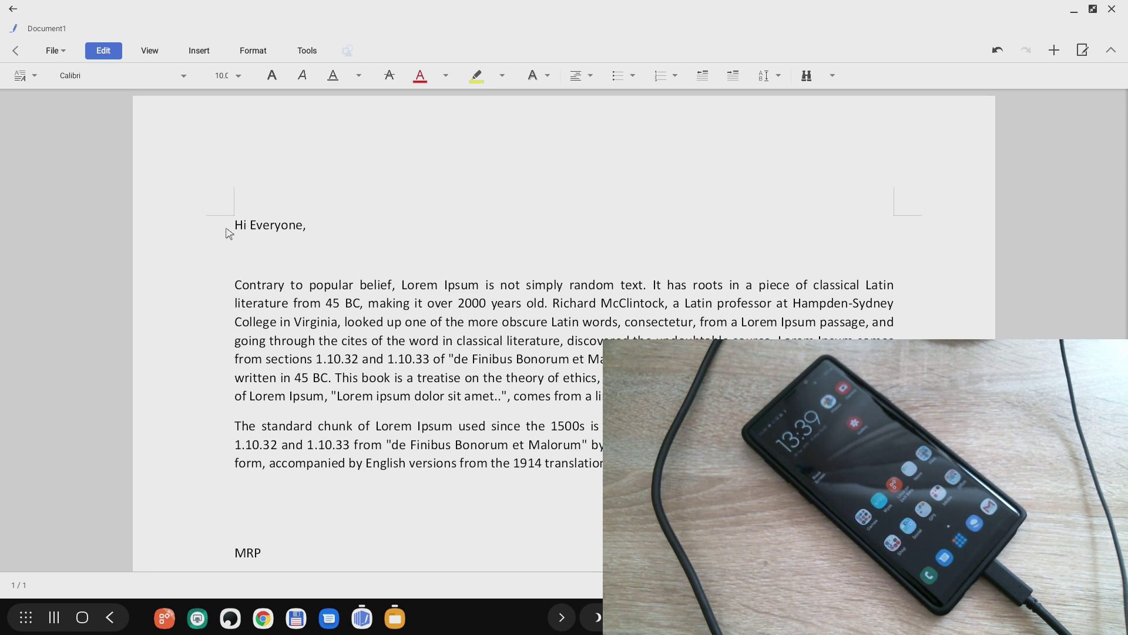
drag(231, 227, 322, 242)
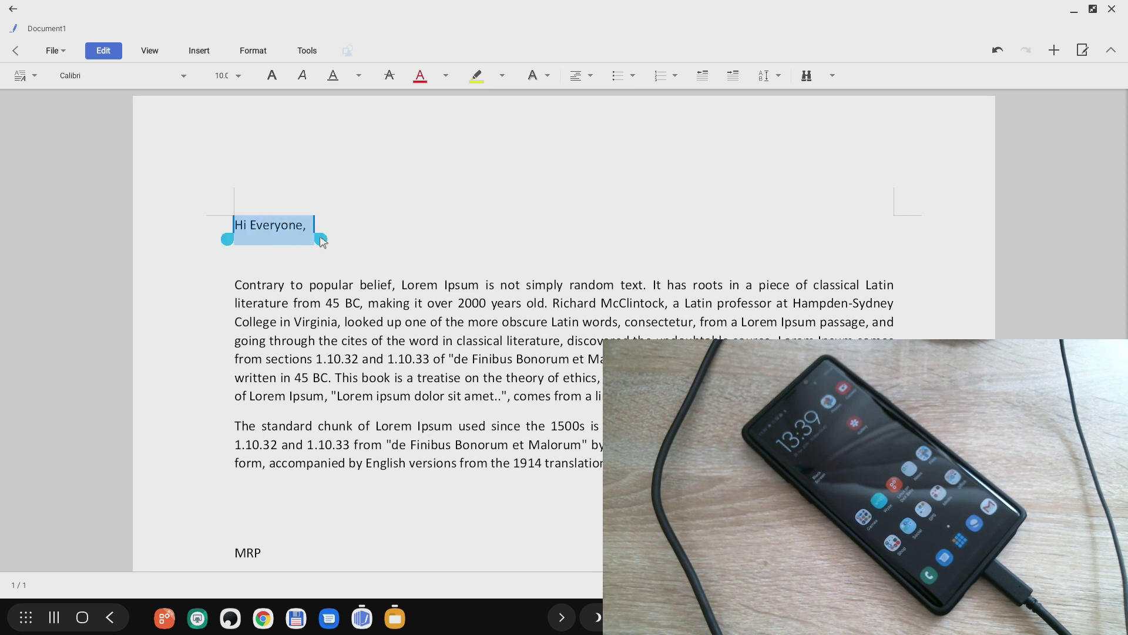
click(284, 314)
Select the first paragraph's opening words, then scroll down to the MRP sign-off.
drag(236, 288, 484, 289)
click(437, 341)
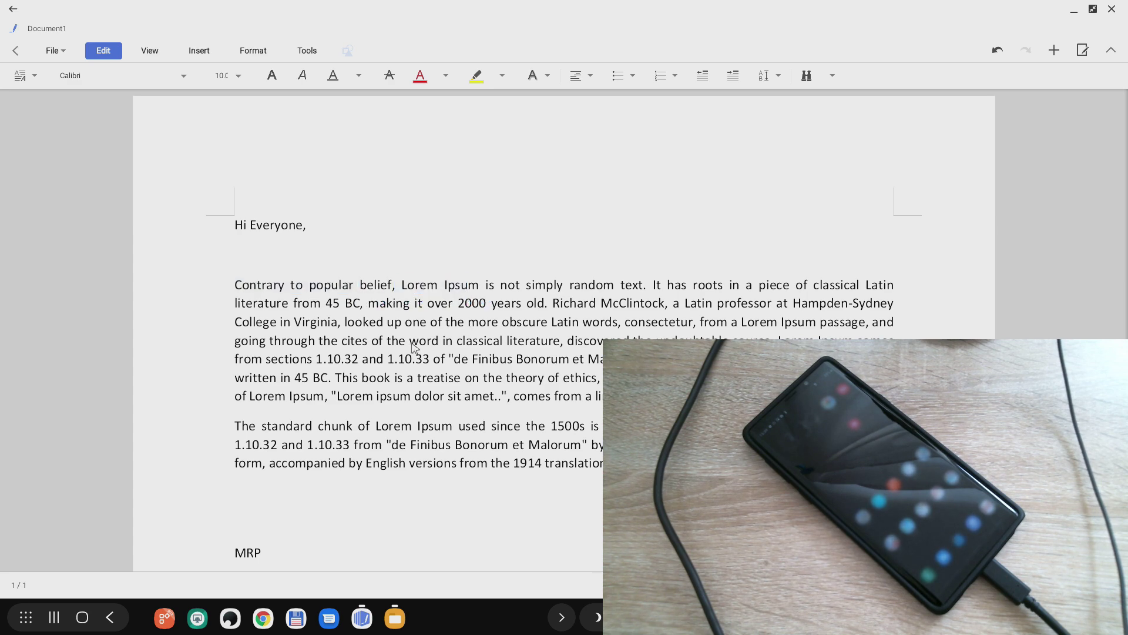
scroll(329, 312, down, 5)
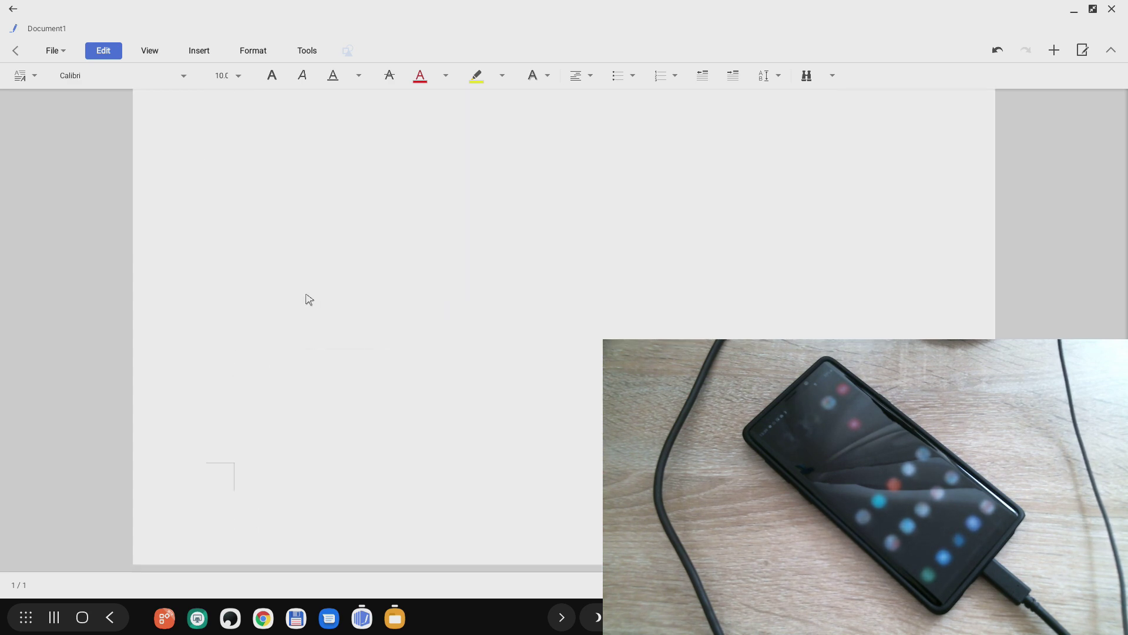
scroll(339, 205, up, 4)
scroll(329, 320, down, 5)
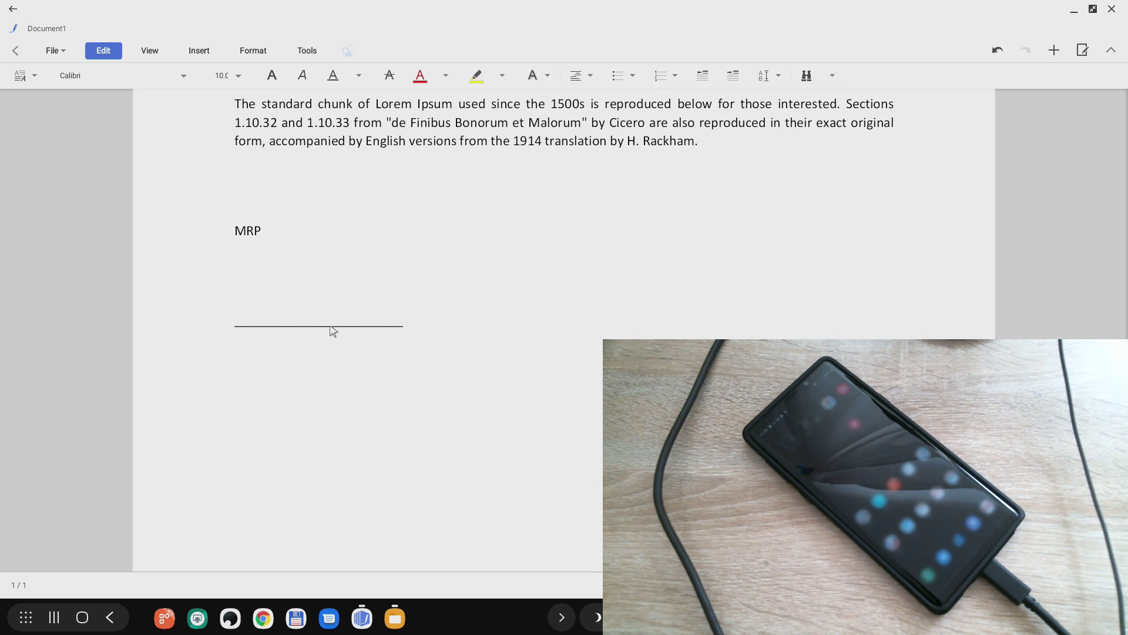
Save the letter as TOPSECRET.pdf in My Documents, overwriting the existing file.
click(48, 52)
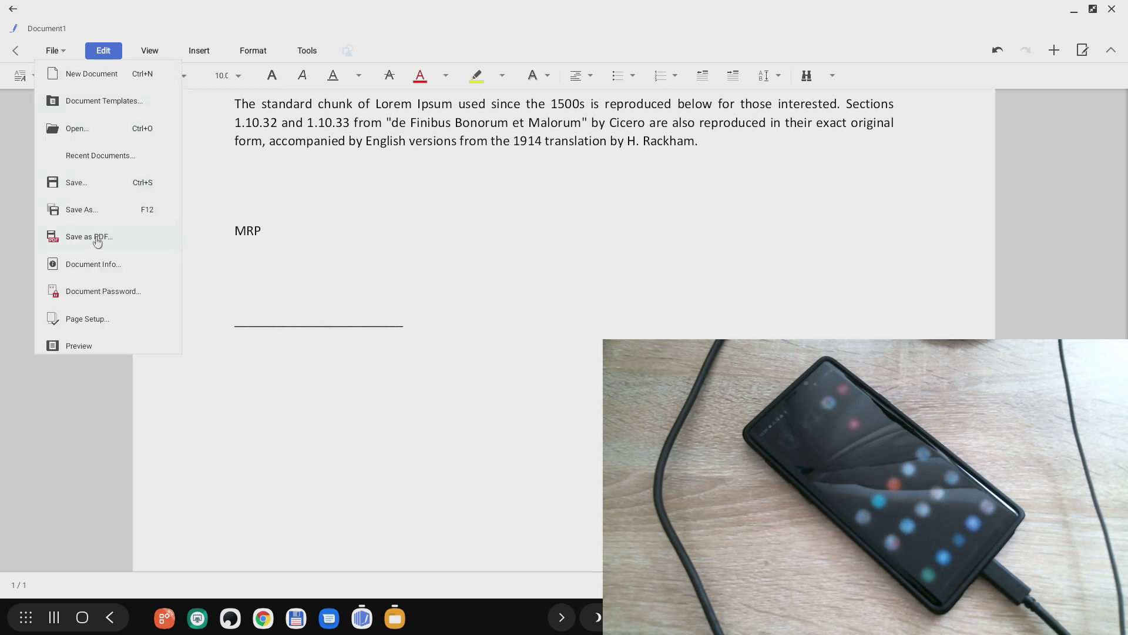
click(97, 238)
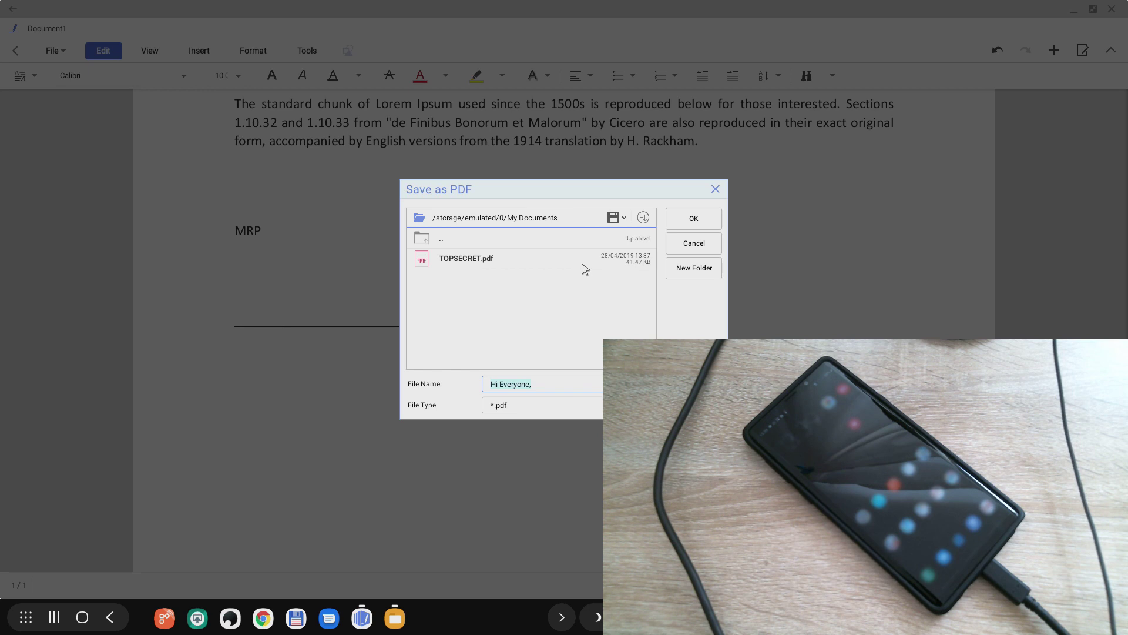
click(471, 263)
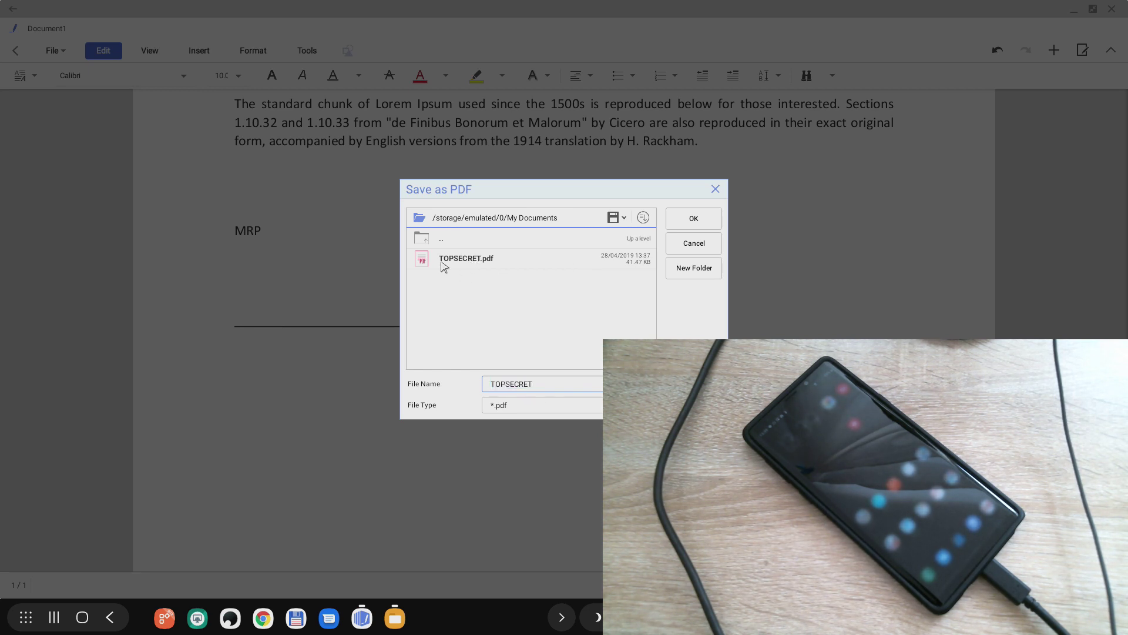
click(696, 220)
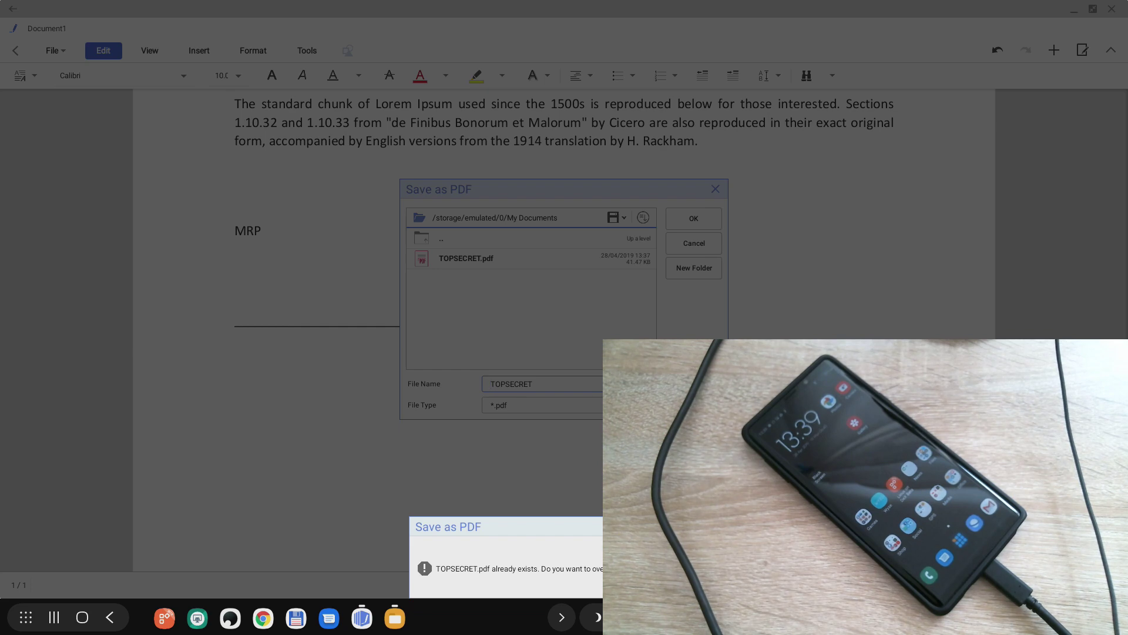
key(Return)
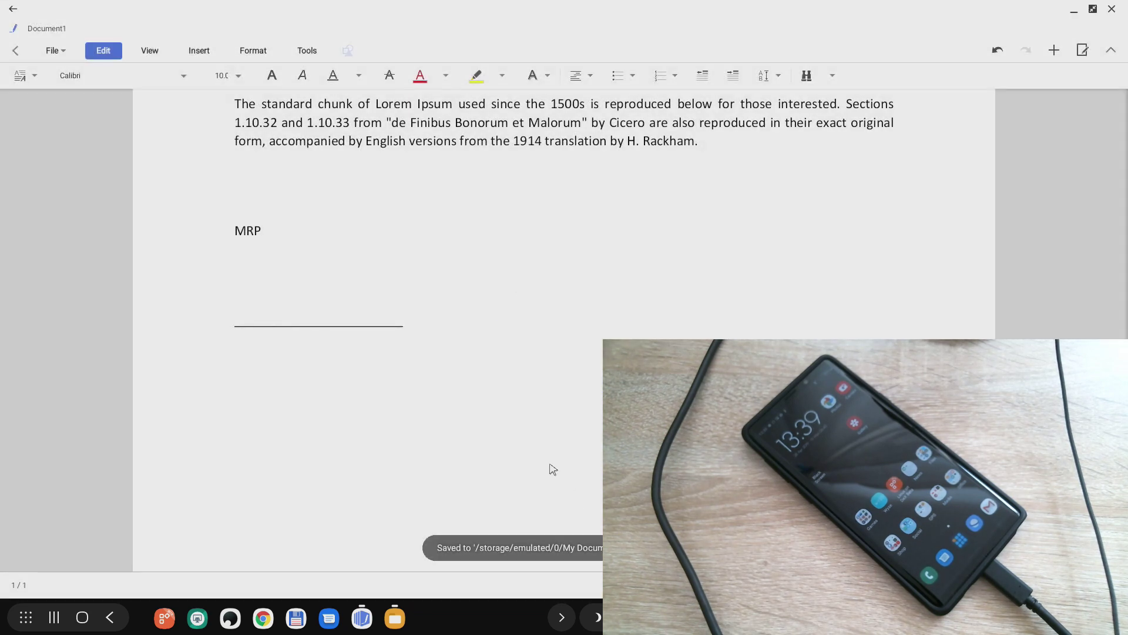
Open TOPSECRET.pdf from Documents > My Documents in Drive PDF Viewer.
click(1075, 14)
click(395, 617)
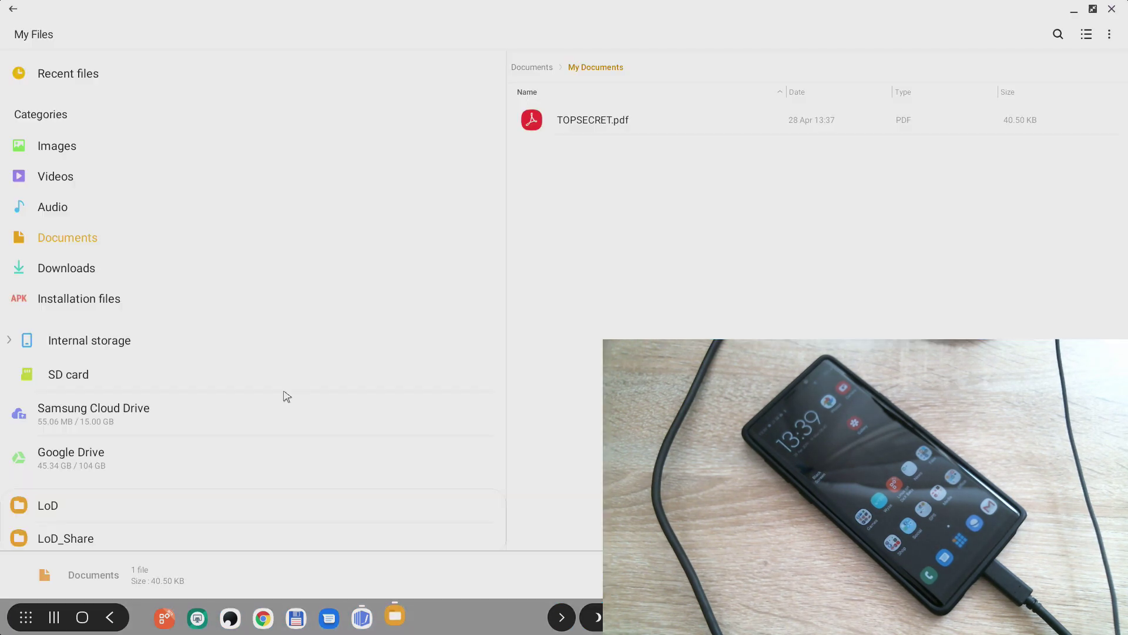
click(66, 241)
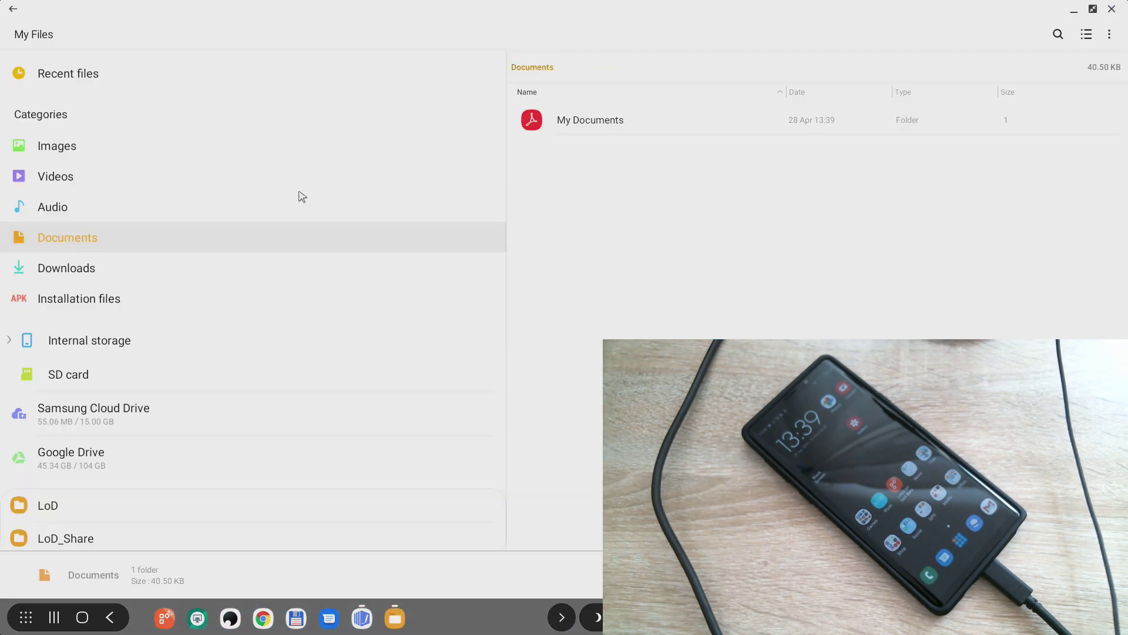
double_click(582, 124)
double_click(595, 123)
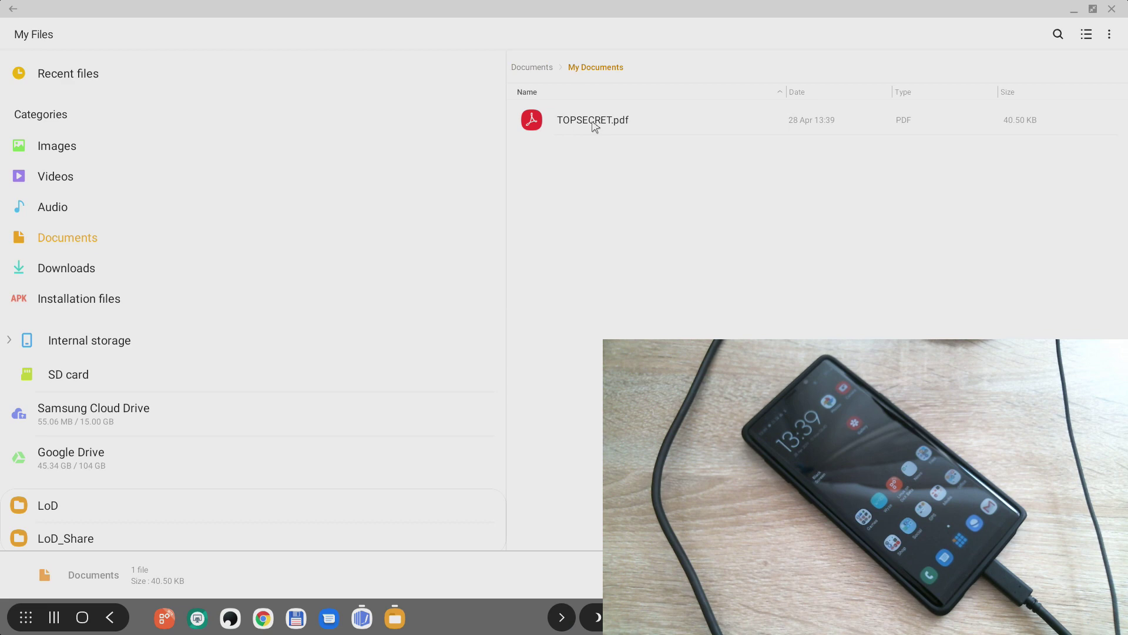
click(517, 430)
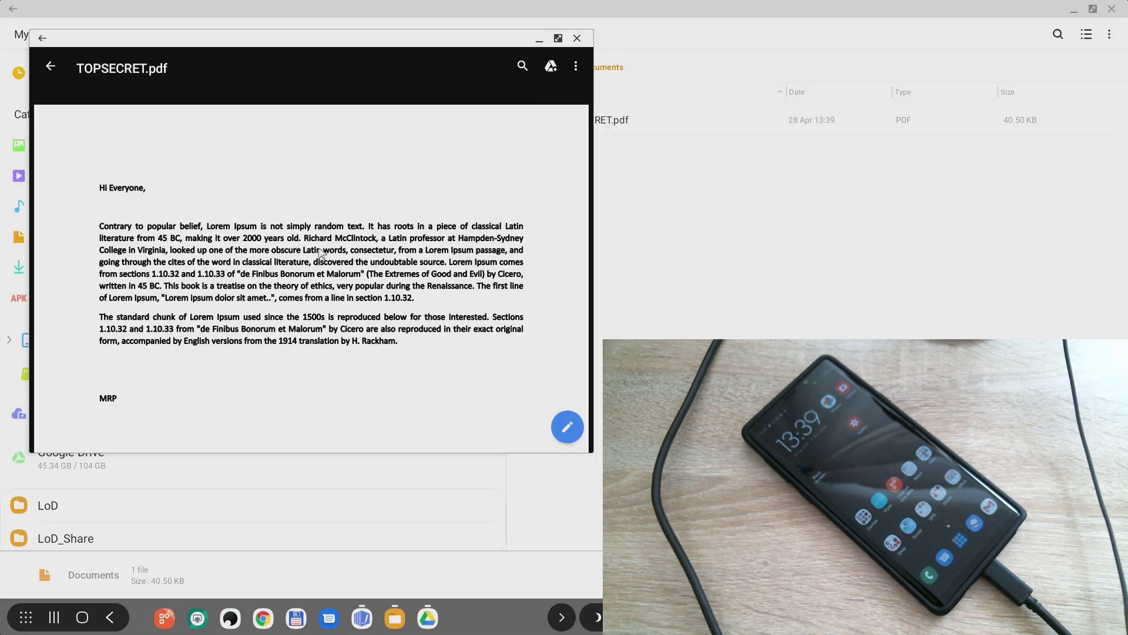
Maximize the viewer, scroll to the empty signature line, then close Drive PDF Viewer.
click(558, 39)
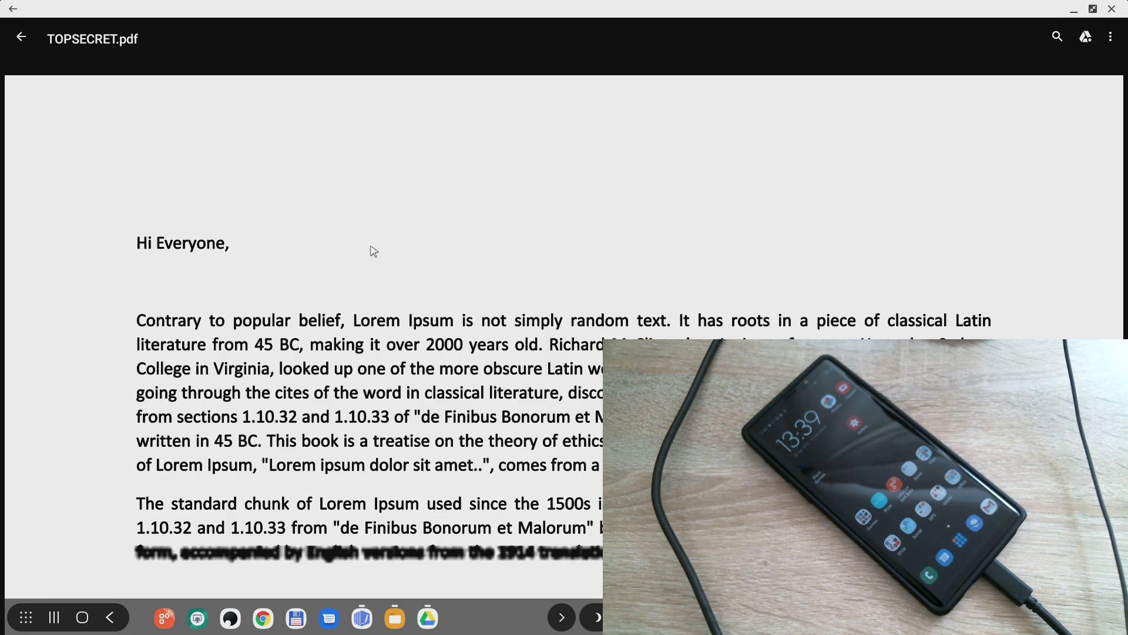
scroll(374, 252, down, 5)
scroll(247, 311, down, 3)
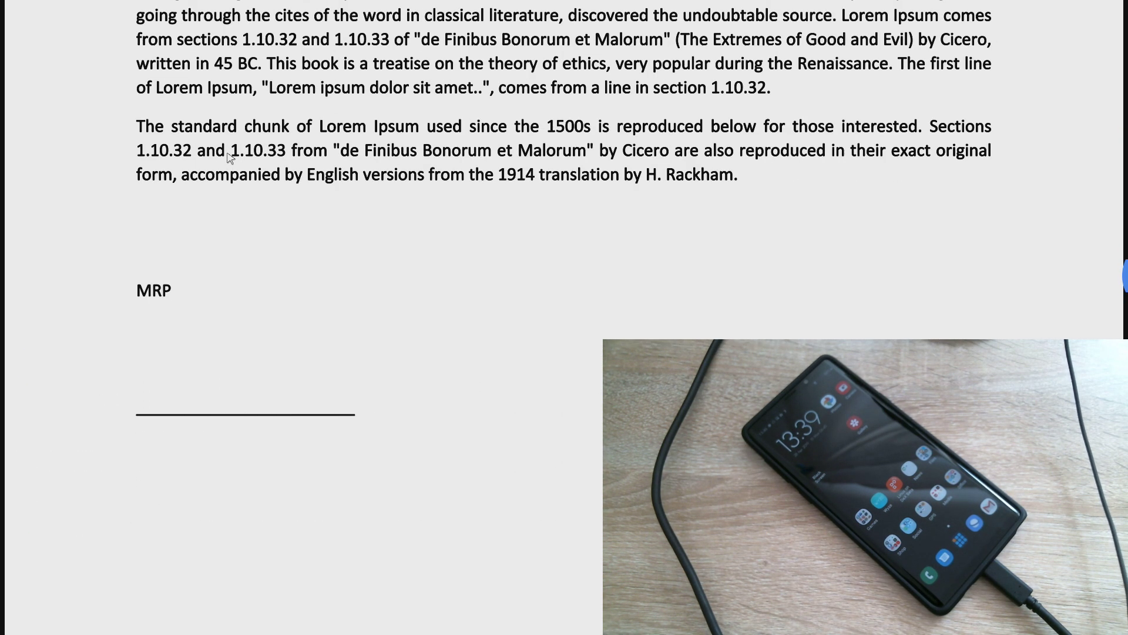
scroll(235, 264, down, 1)
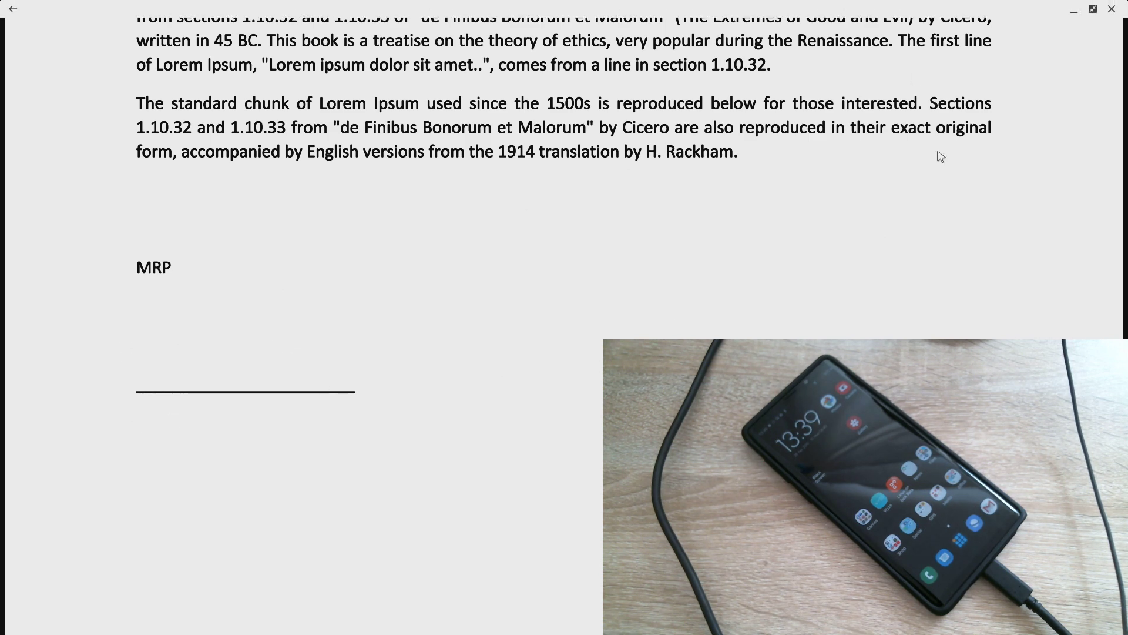
click(1108, 12)
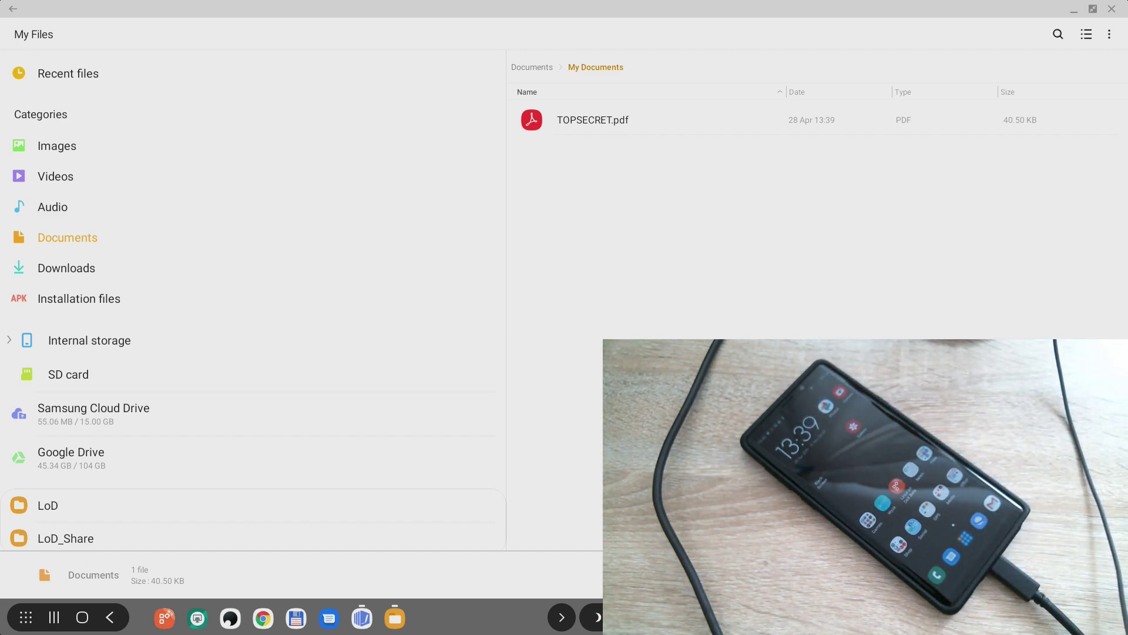
Search the Play Store for 'write on pdf', view Samsung's Write on PDF page, then minimize.
click(1074, 11)
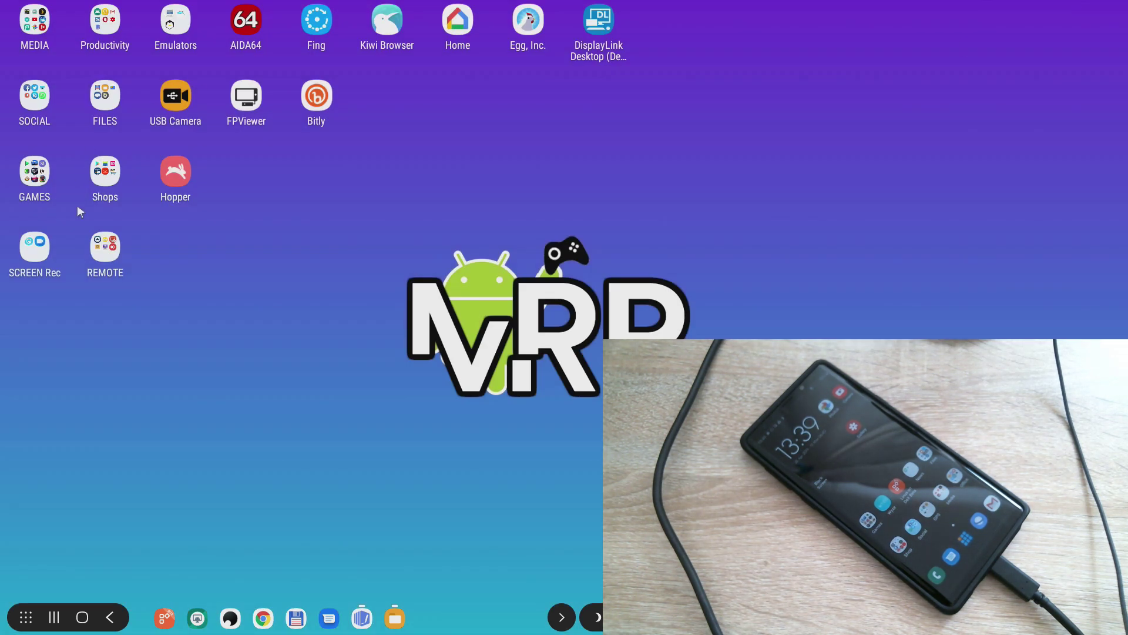
click(102, 172)
click(158, 212)
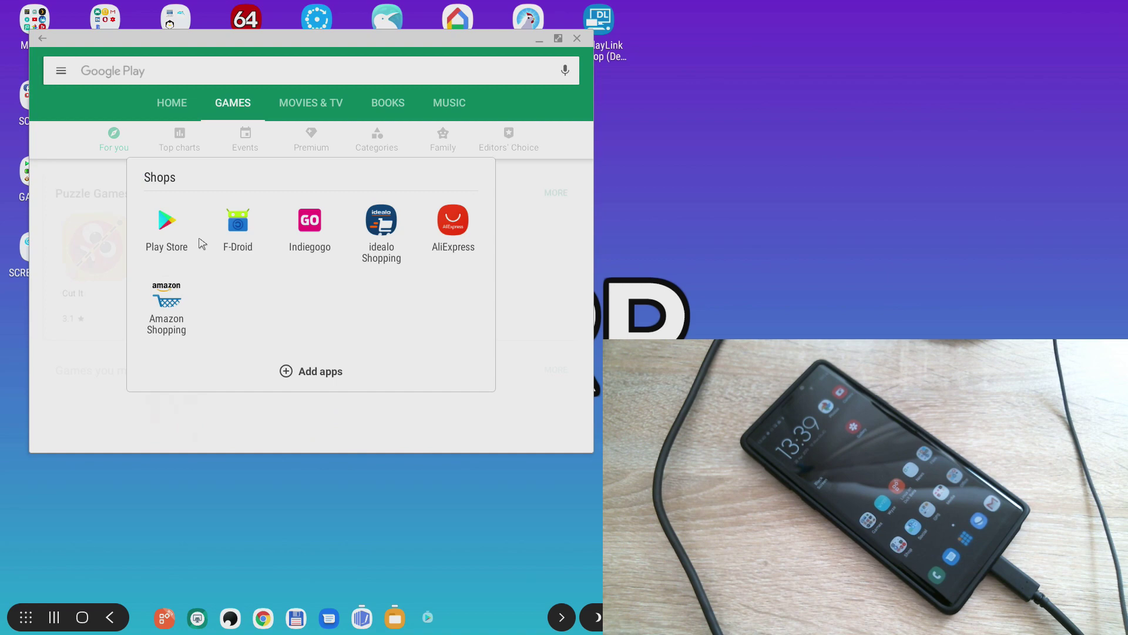
click(149, 69)
text(w)
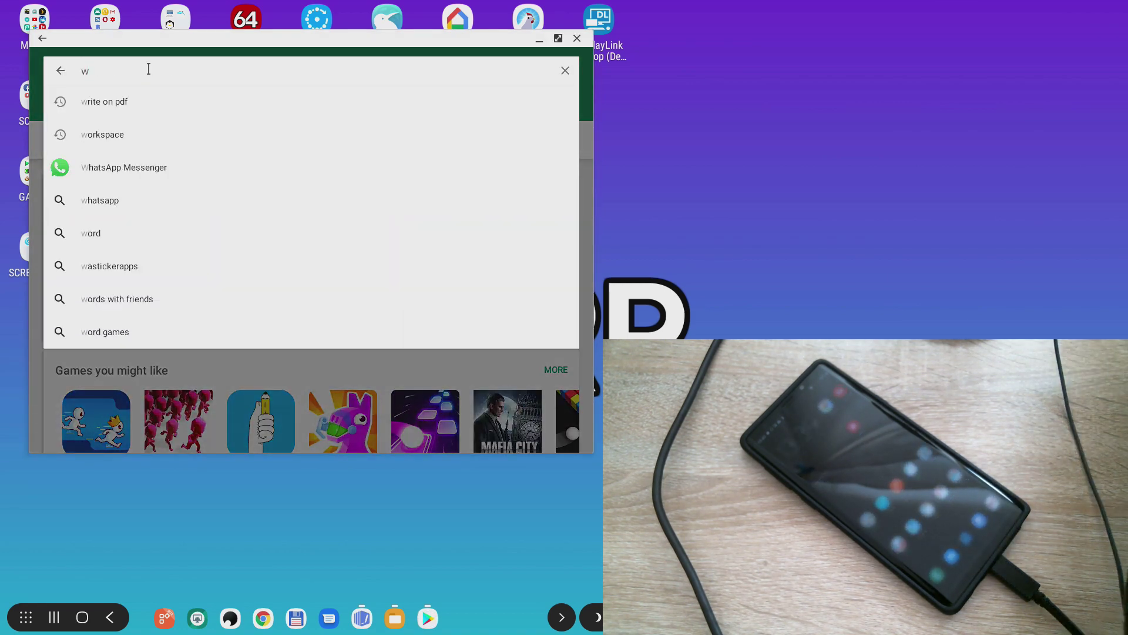
text(rite on pdf)
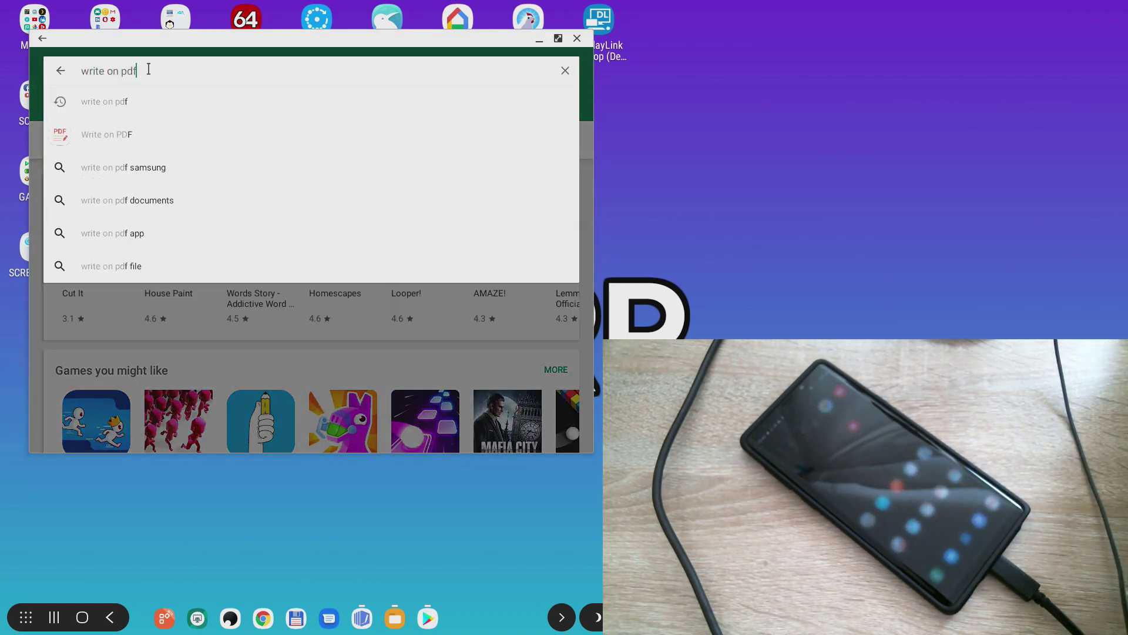
key(Return)
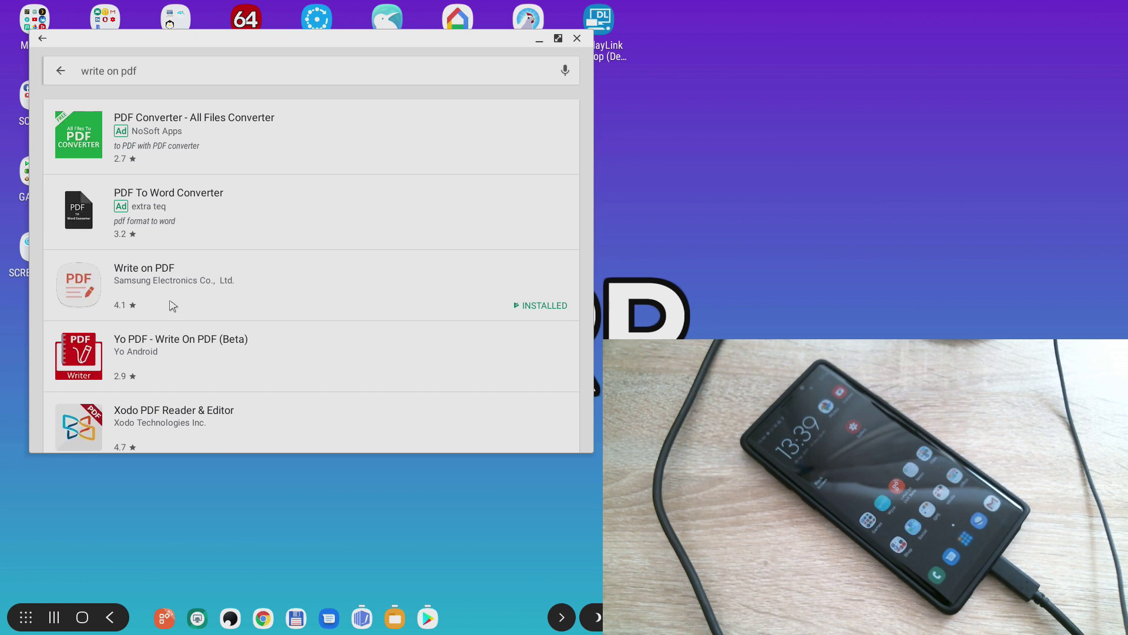
click(172, 305)
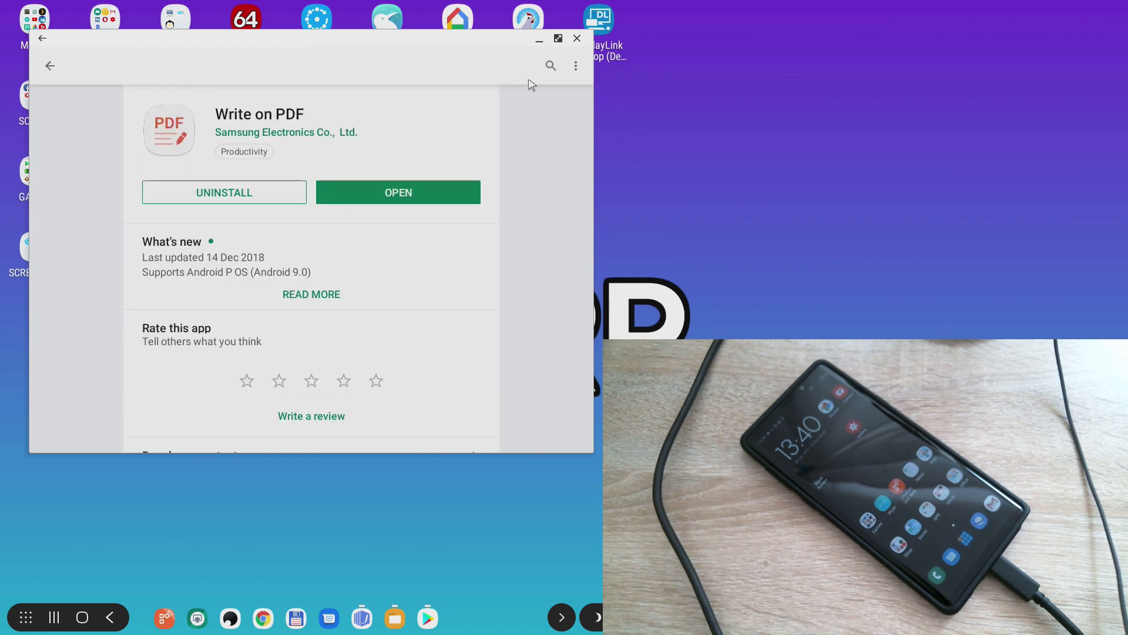
click(539, 39)
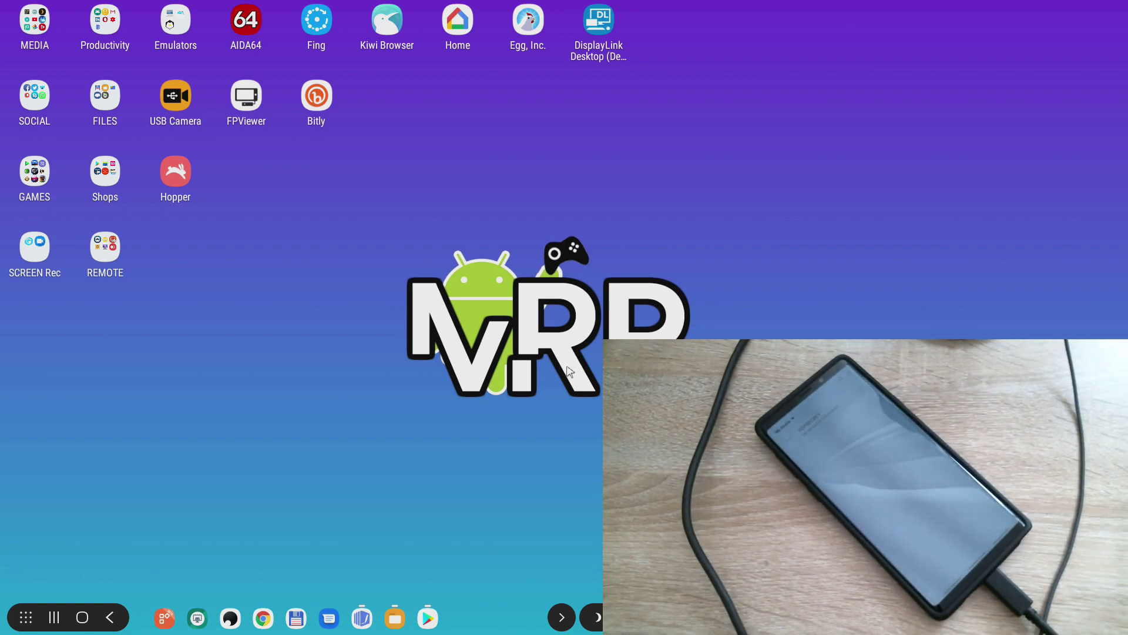
Reopen TOPSECRET.pdf in Drive PDF Viewer, maximized, and scroll down to the handwritten MRP signature.
click(397, 619)
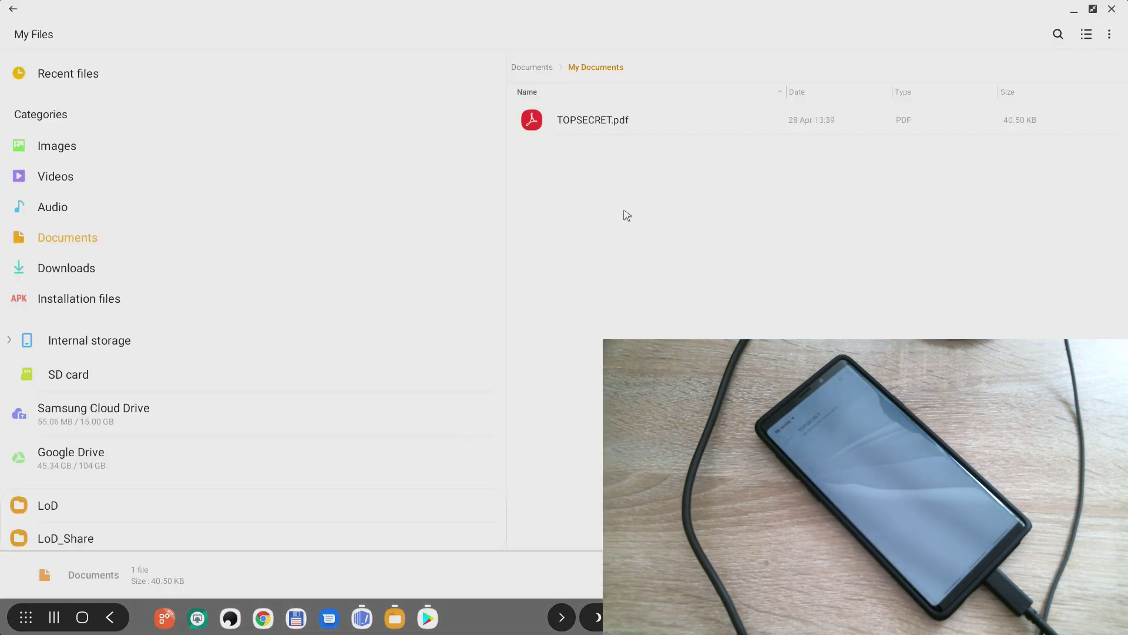
click(583, 125)
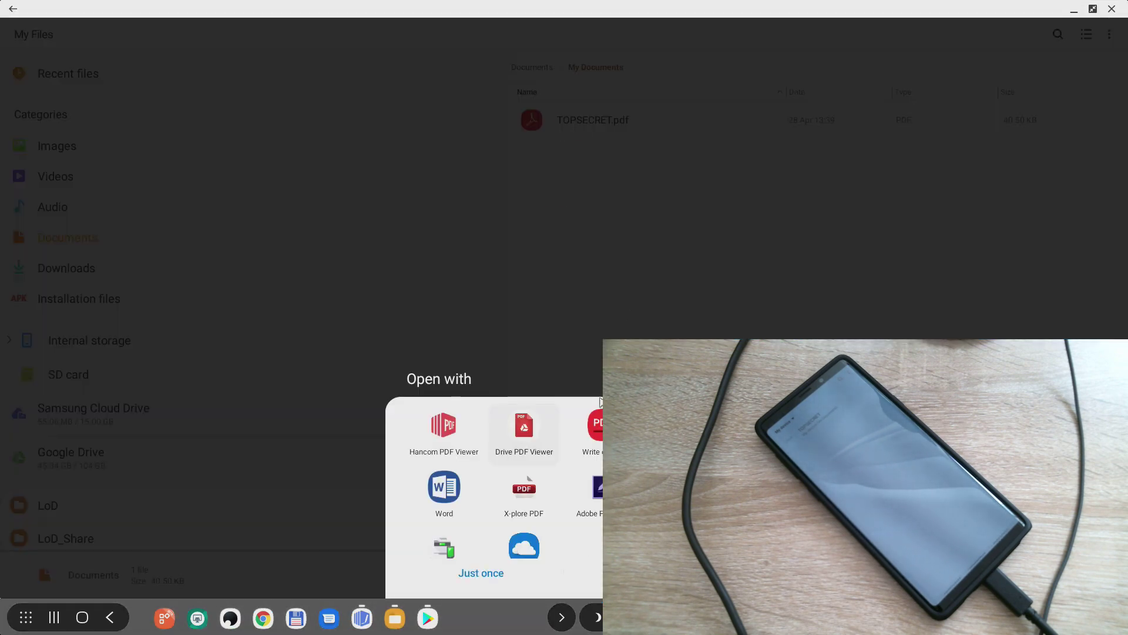
click(525, 429)
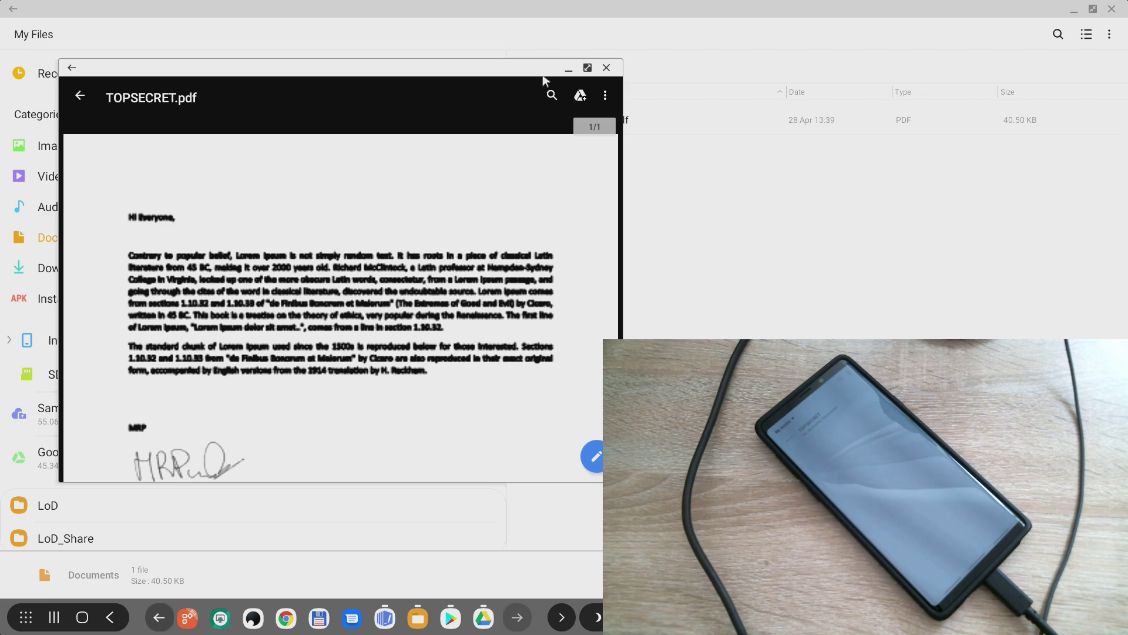
click(588, 69)
scroll(317, 230, down, 10)
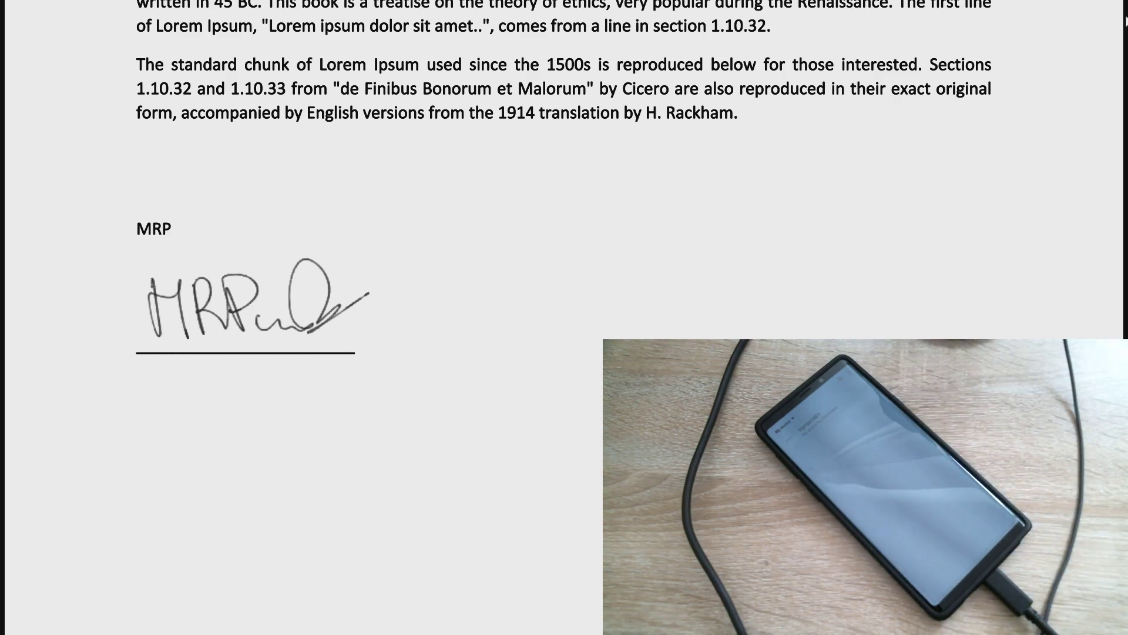
click(1112, 9)
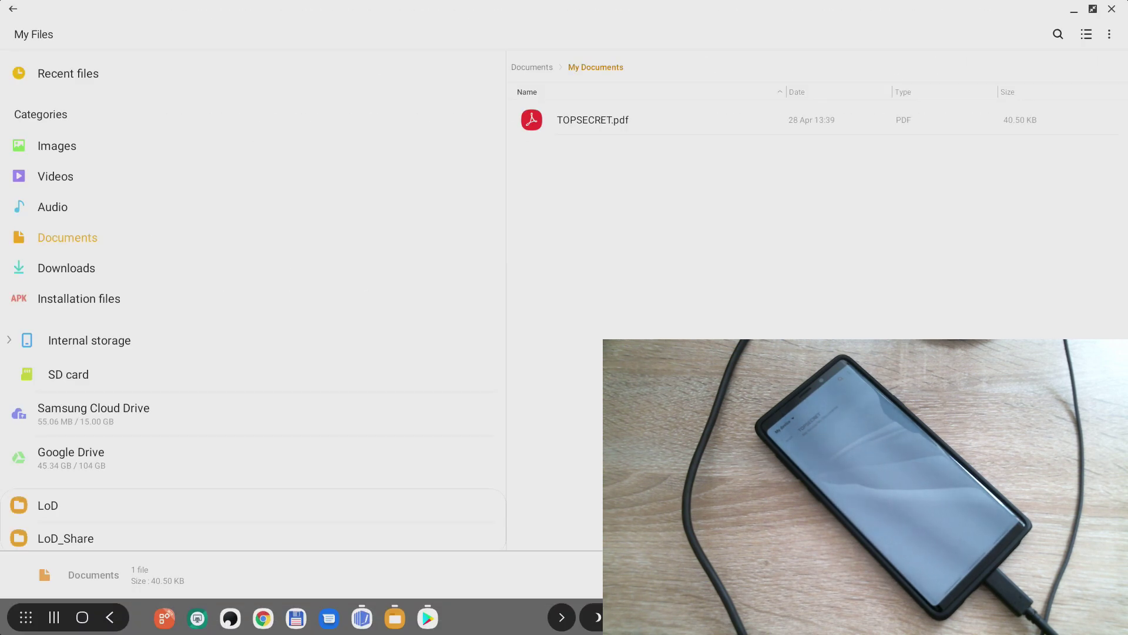